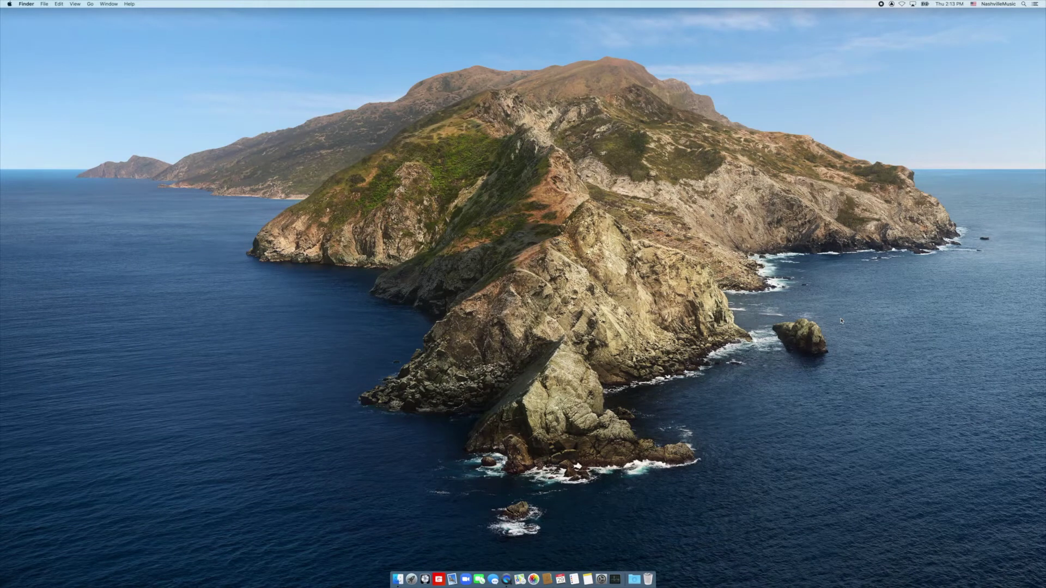
# - Open the Audio MIDI Setup application
pyautogui.press('super+space')
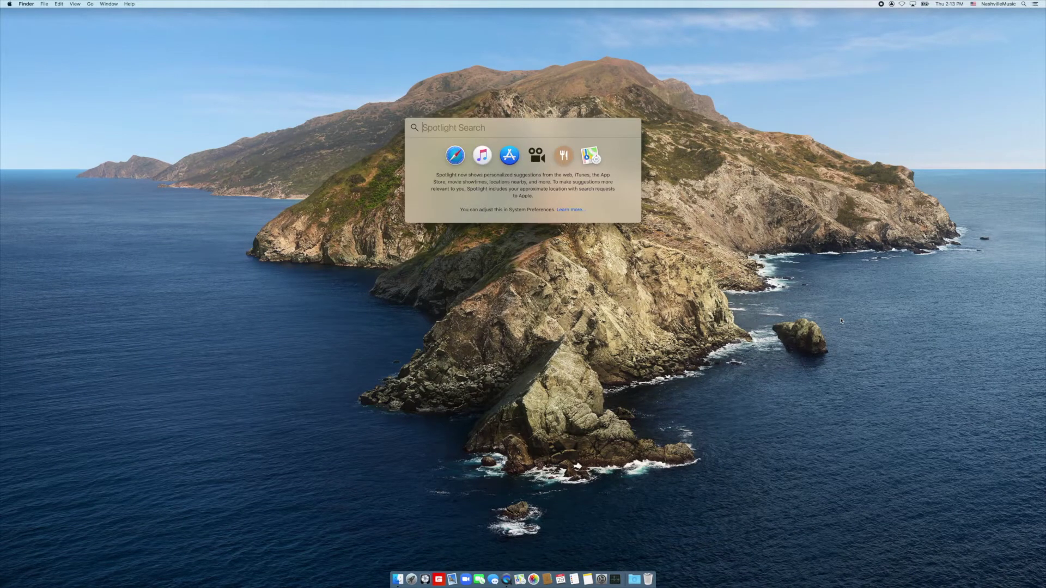
pyautogui.write('midi')
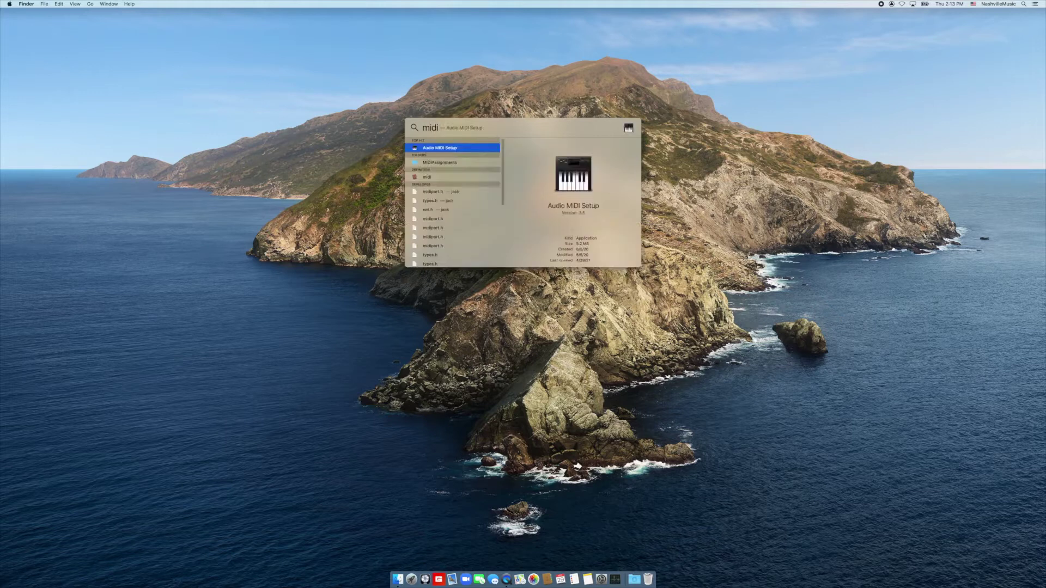
pyautogui.click(462, 148)
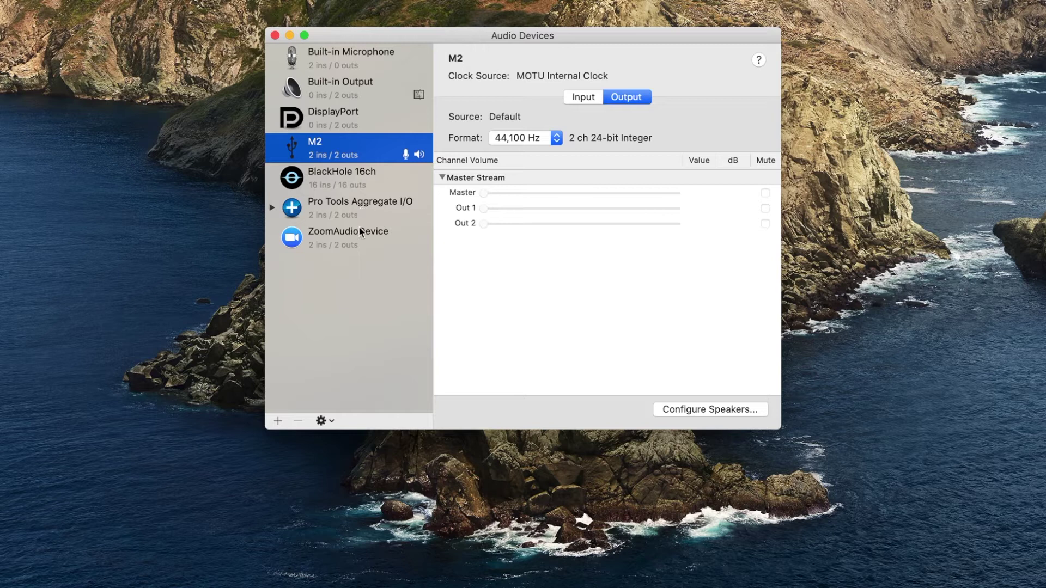
# - Create an aggregate device that combines M2 and BlackHole 16ch, in that order
pyautogui.click(277, 421)
pyautogui.click(292, 432)
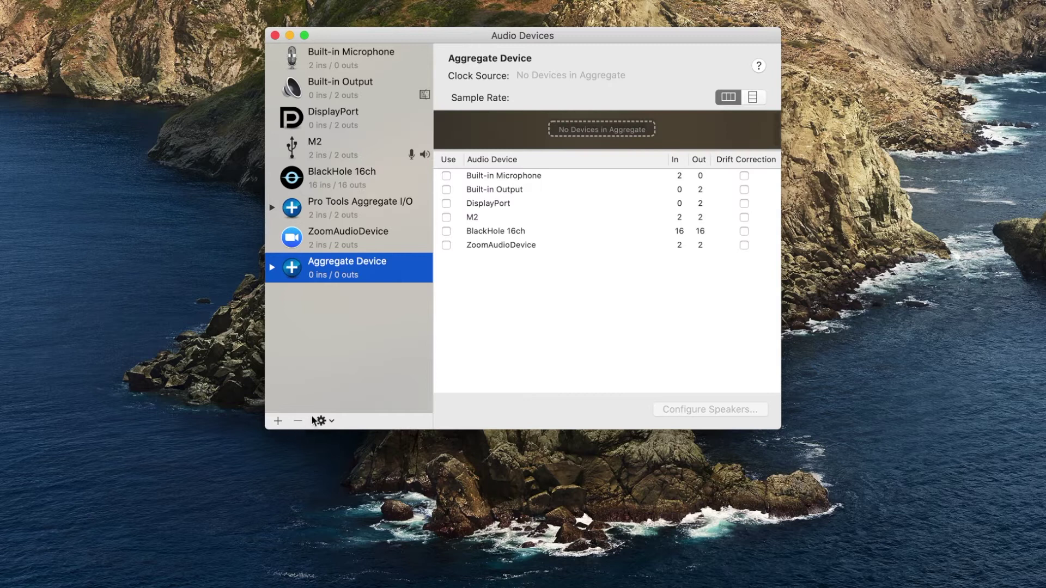
pyautogui.click(446, 217)
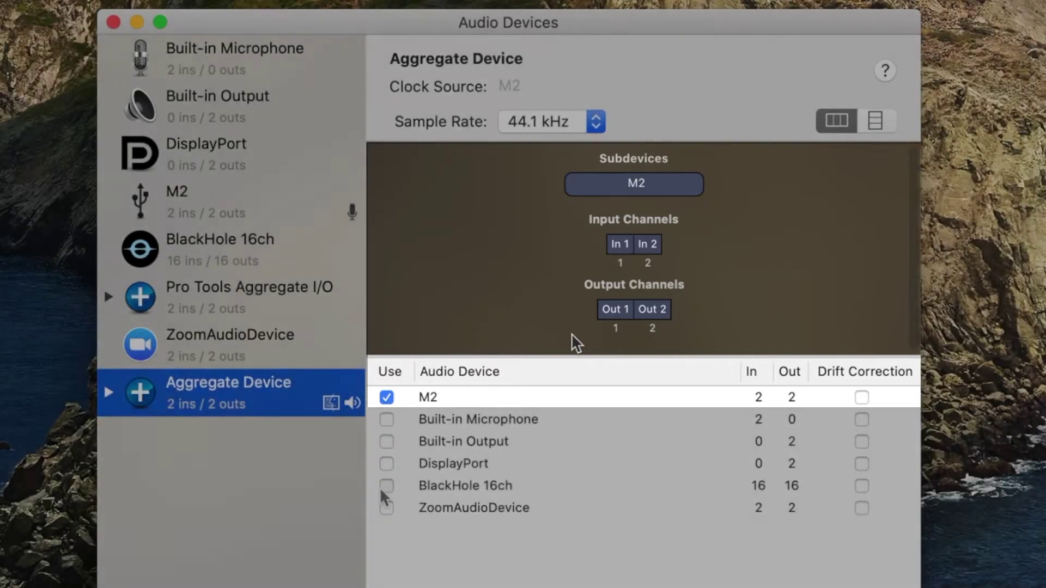
pyautogui.click(386, 485)
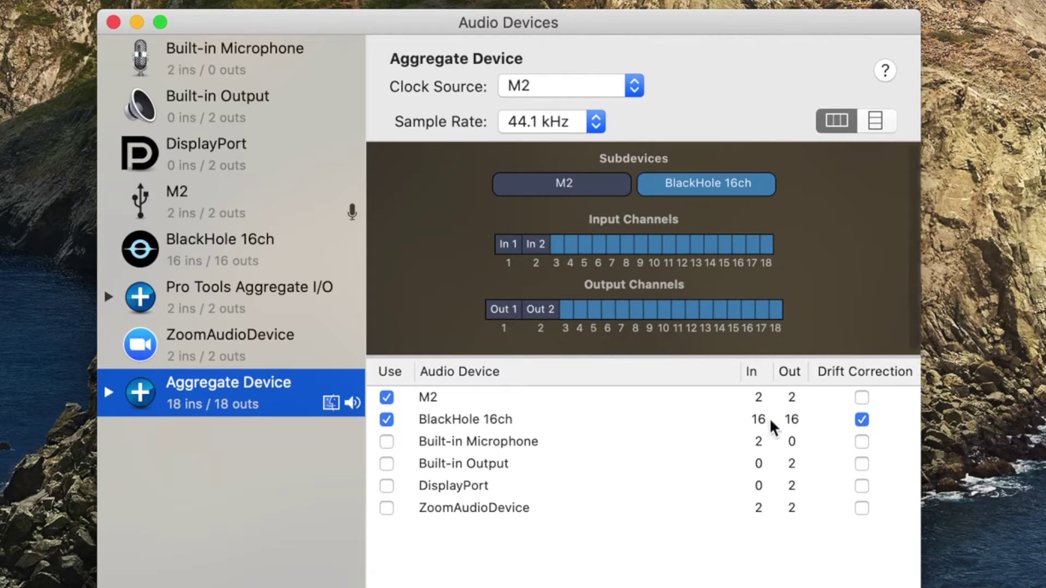
# - Rename the new aggregate device as Groovesetter 18
pyautogui.doubleClick(279, 381)
pyautogui.press('super+a')
pyautogui.write('Groovesetter')
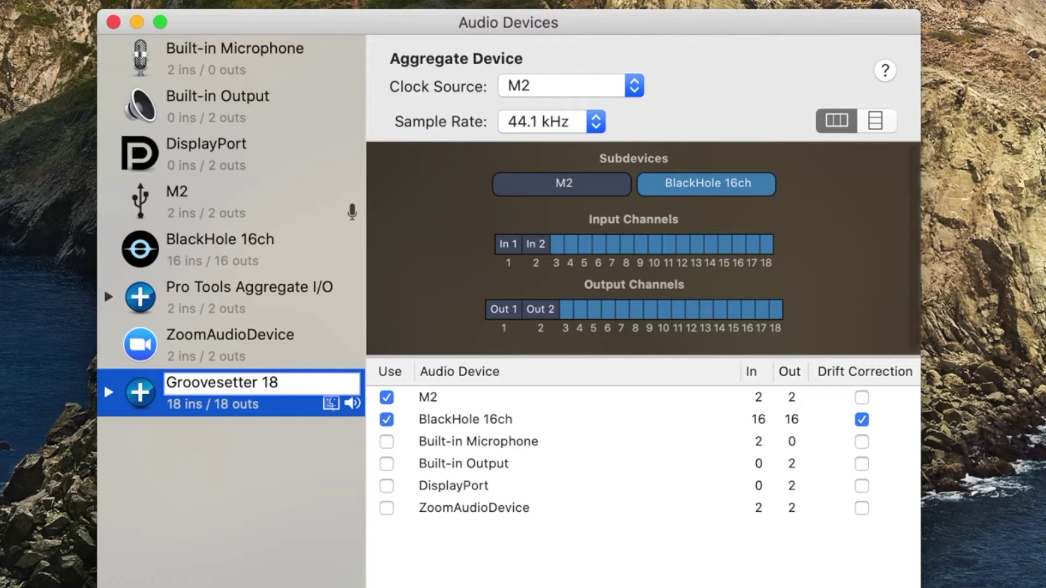
pyautogui.press('Return')
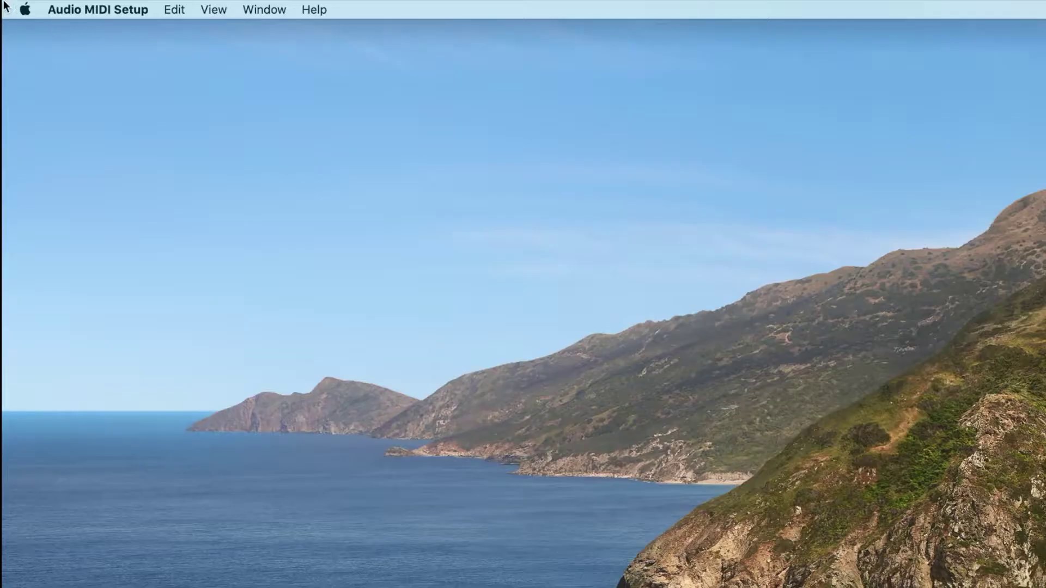
# - In System Preferences, set Groovesetter 18 as both the sound output and the sound input device
pyautogui.click(24, 9)
pyautogui.click(47, 52)
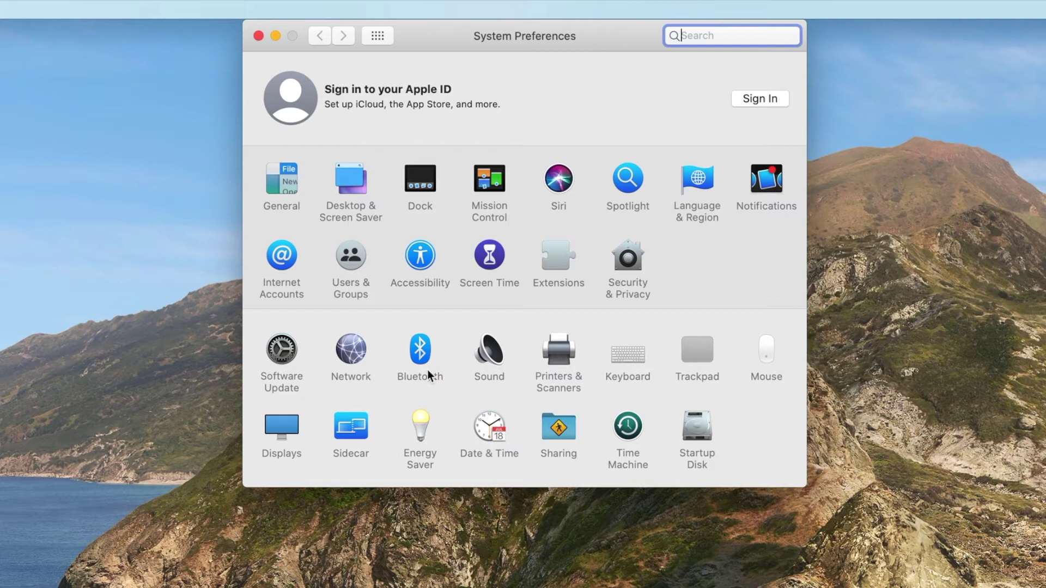
pyautogui.click(495, 362)
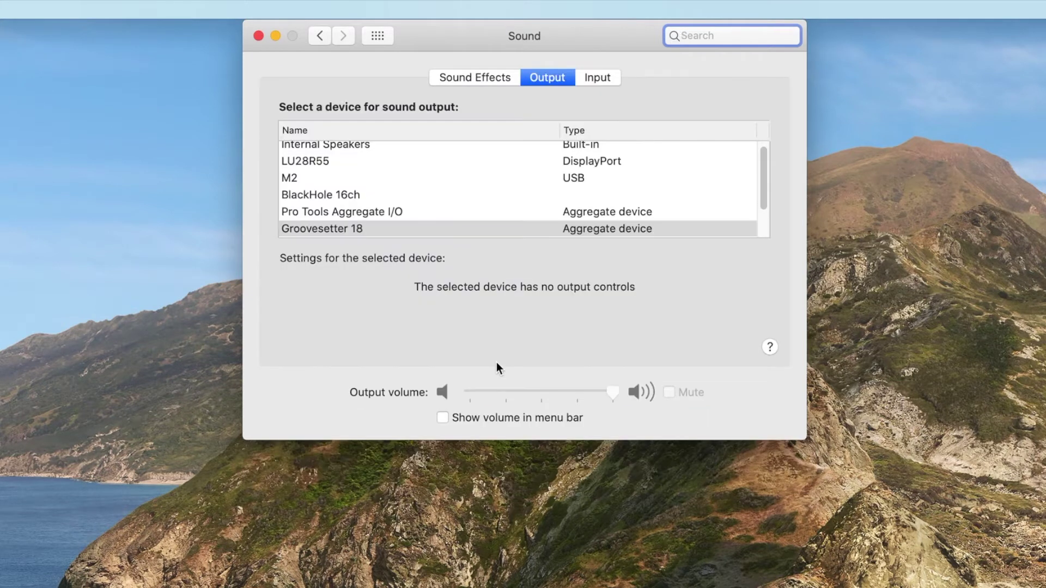
pyautogui.click(364, 234)
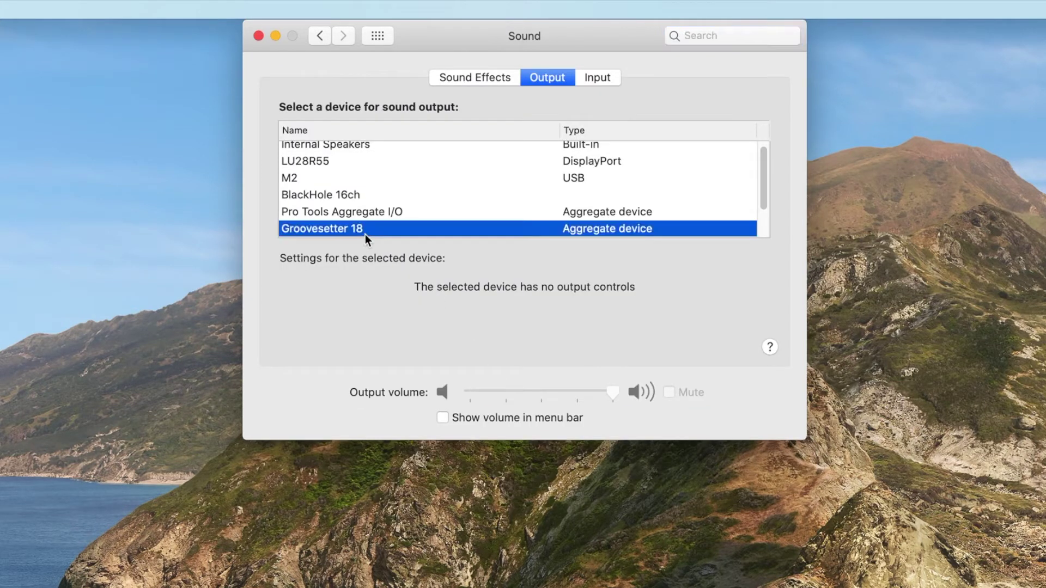
pyautogui.click(603, 81)
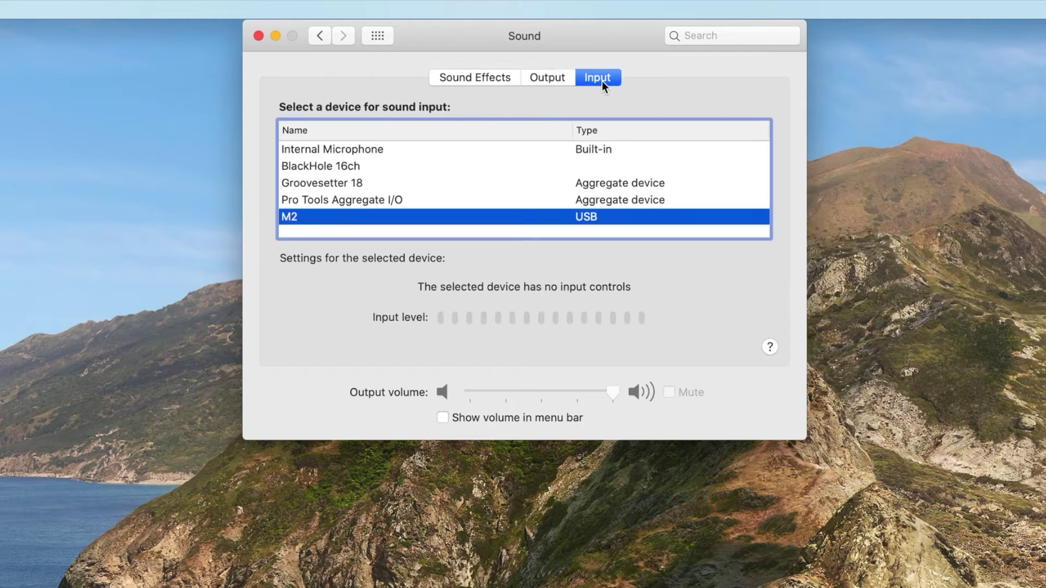
pyautogui.click(358, 184)
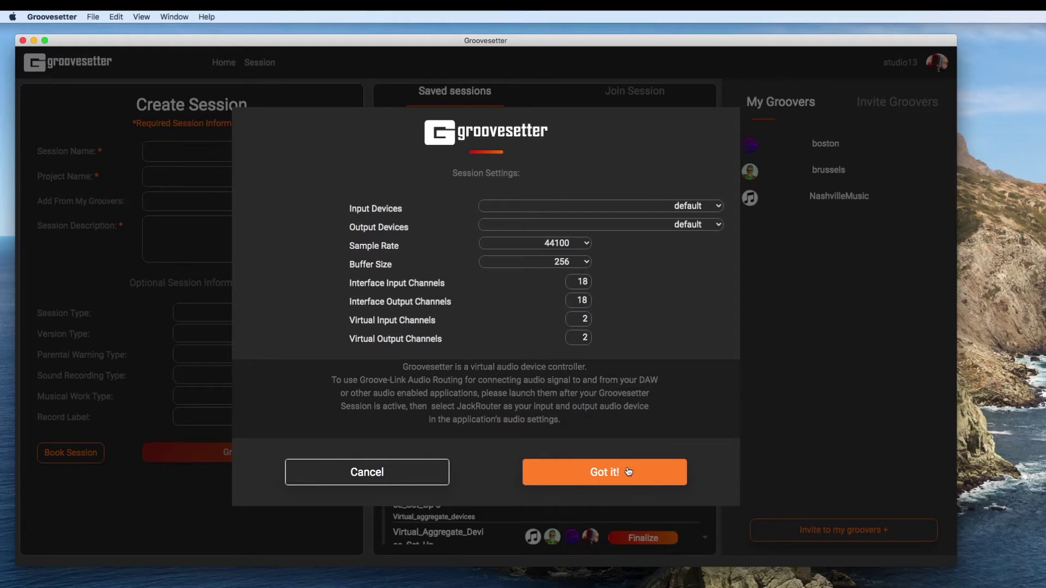
# - In Groovesetter, accept default devices, 44100 sample rate, buffer 256 and 18 interface channels each way to start the session, and enlarge the window
pyautogui.click(628, 472)
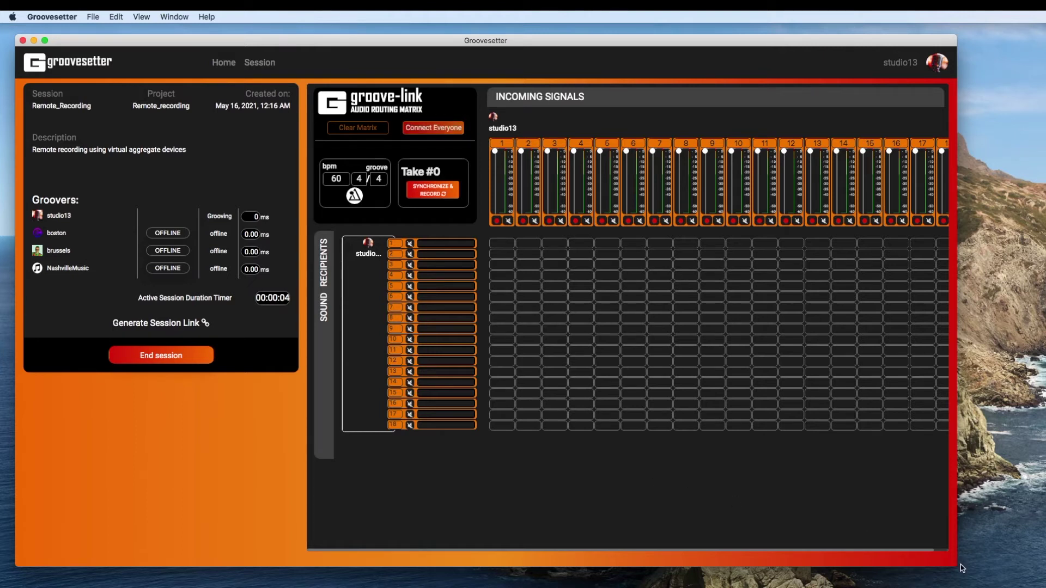
pyautogui.moveTo(956, 566); pyautogui.dragTo(1045, 585)
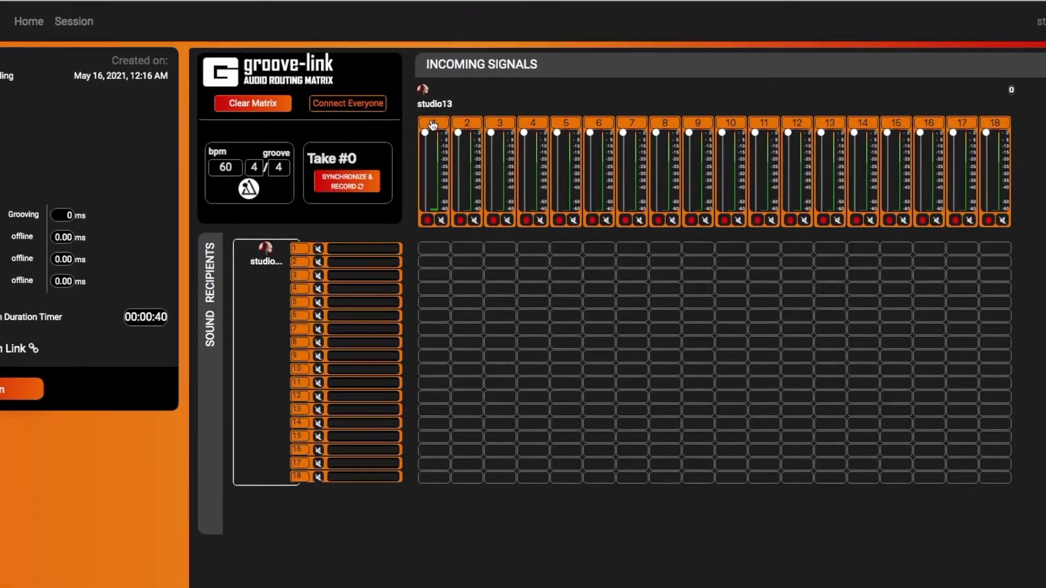
# - Color incoming channels 1 and 2 cyan in the routing matrix
pyautogui.click(432, 124)
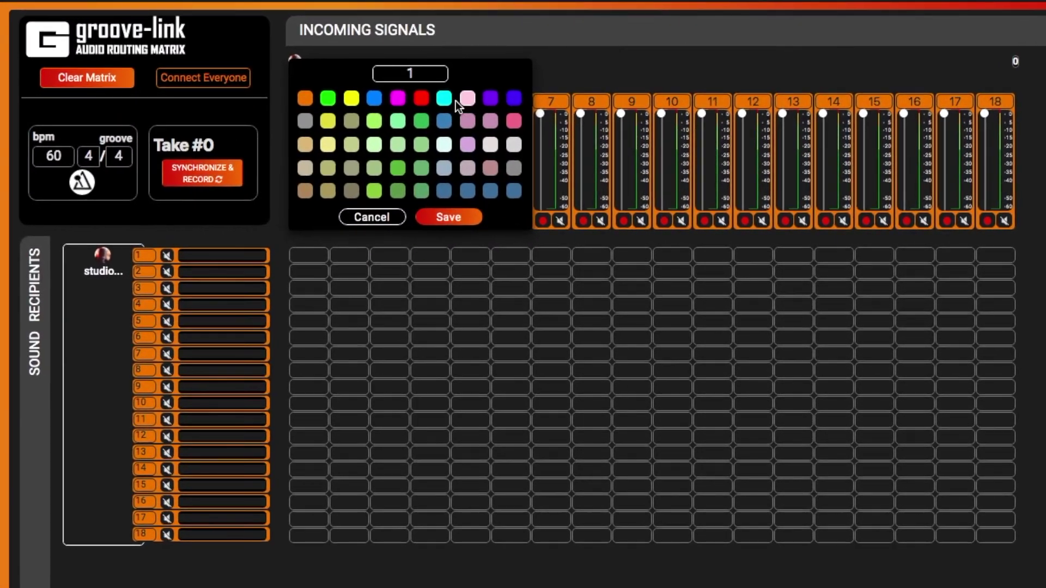
pyautogui.click(473, 218)
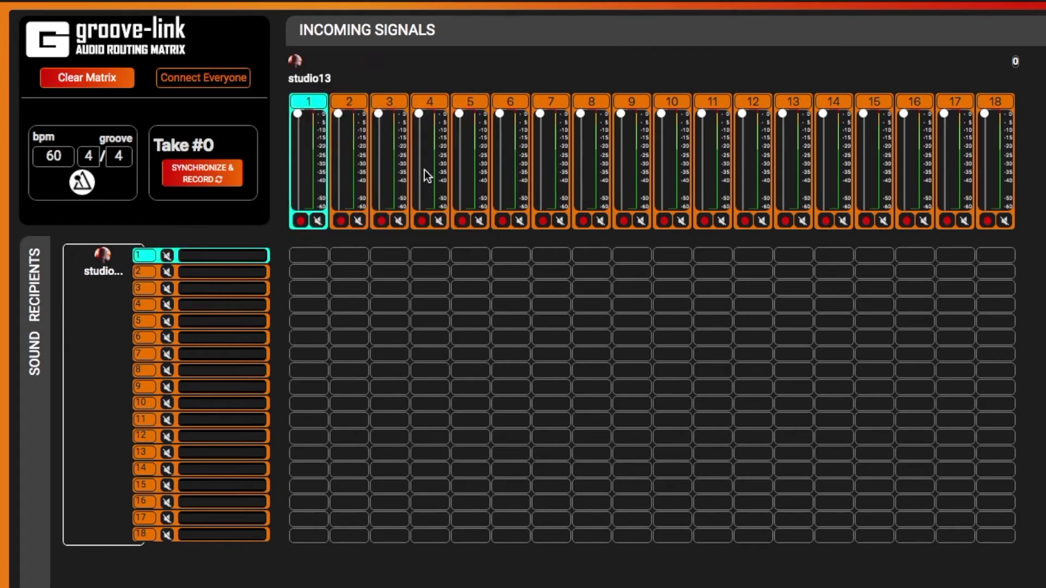
pyautogui.click(356, 109)
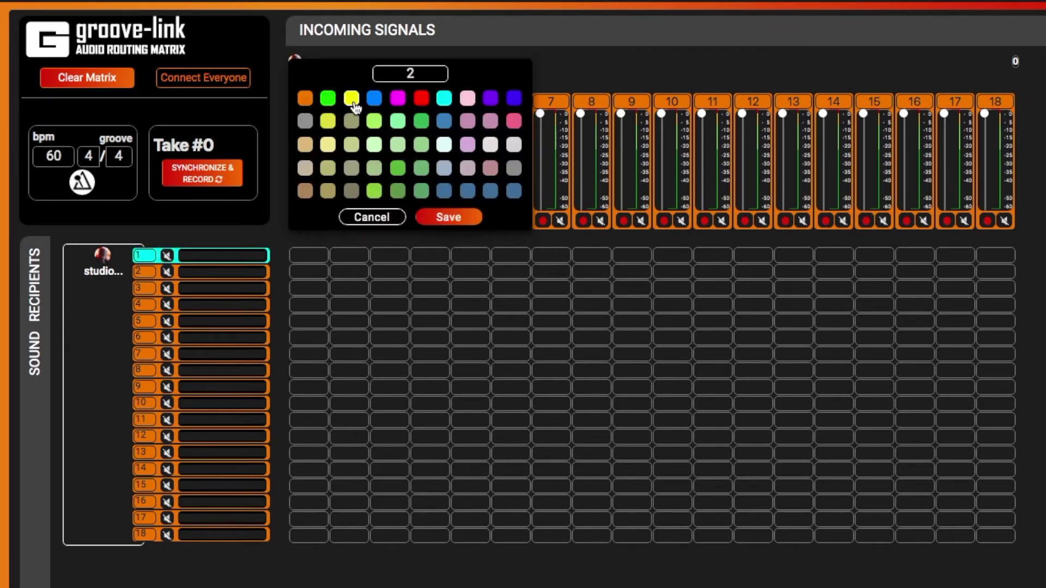
pyautogui.click(445, 99)
pyautogui.click(449, 217)
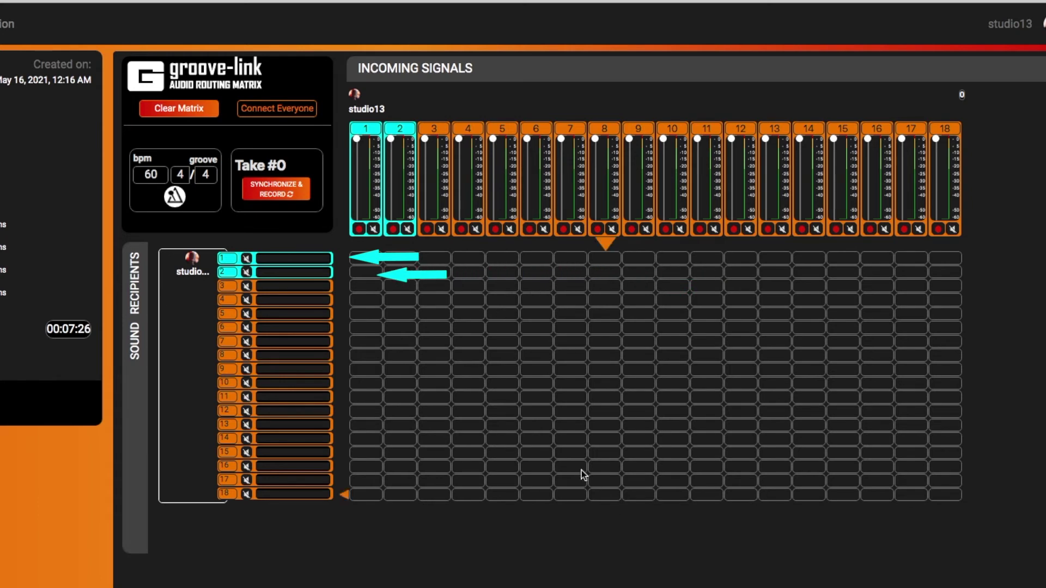
# - Route incoming channel 2 to recipient channels 1, 2 and 3 in the matrix
pyautogui.click(403, 263)
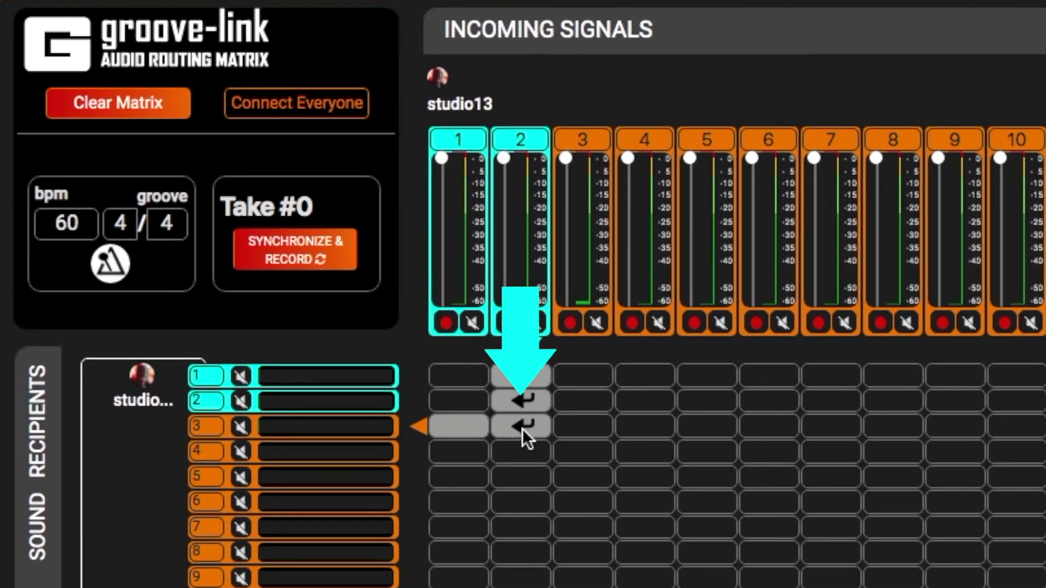
pyautogui.click(512, 411)
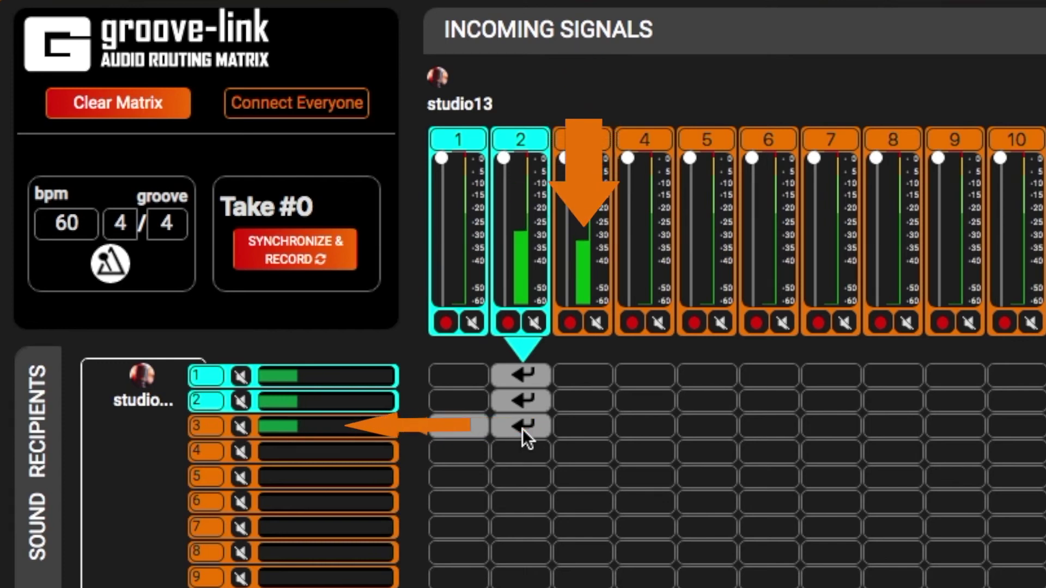
pyautogui.click(522, 430)
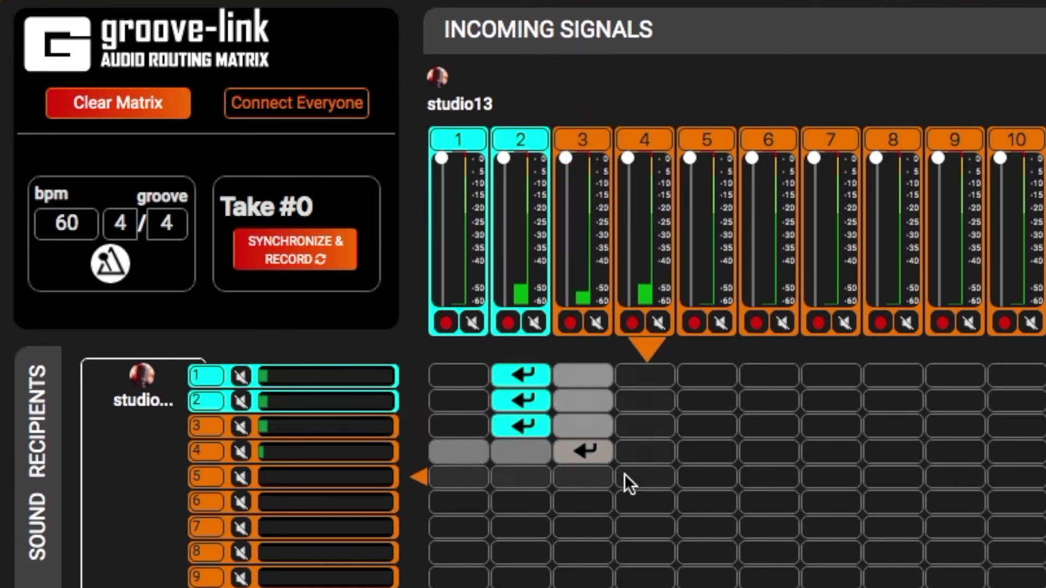
# - Route each incoming channel from 3 through 17 to the next-higher recipient channel, 4 through 18, forming a diagonal
pyautogui.click(648, 476)
pyautogui.click(709, 499)
pyautogui.click(773, 528)
pyautogui.click(830, 552)
pyautogui.click(892, 577)
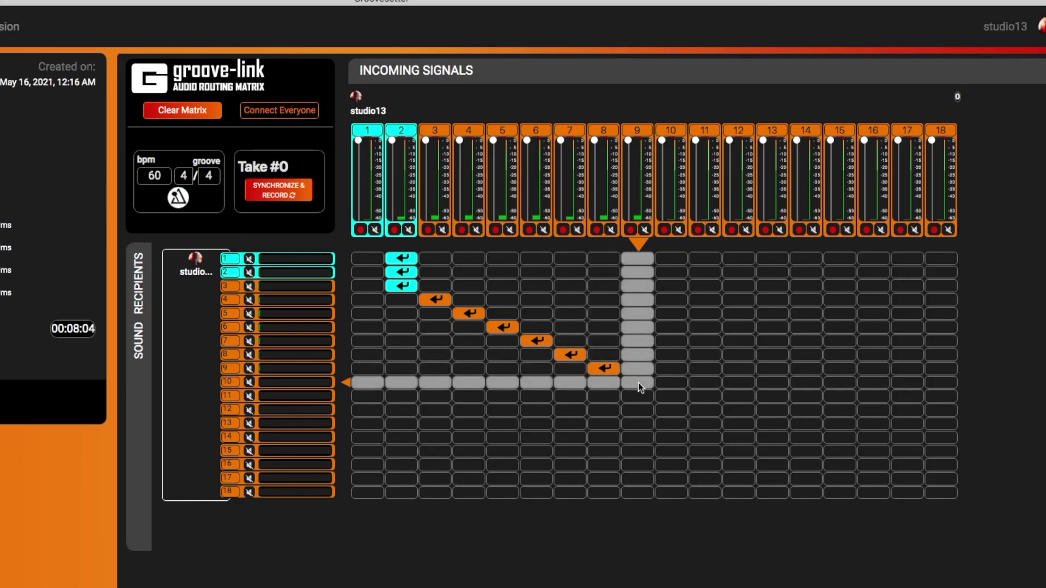
pyautogui.click(639, 386)
pyautogui.click(674, 399)
pyautogui.click(702, 410)
pyautogui.click(743, 427)
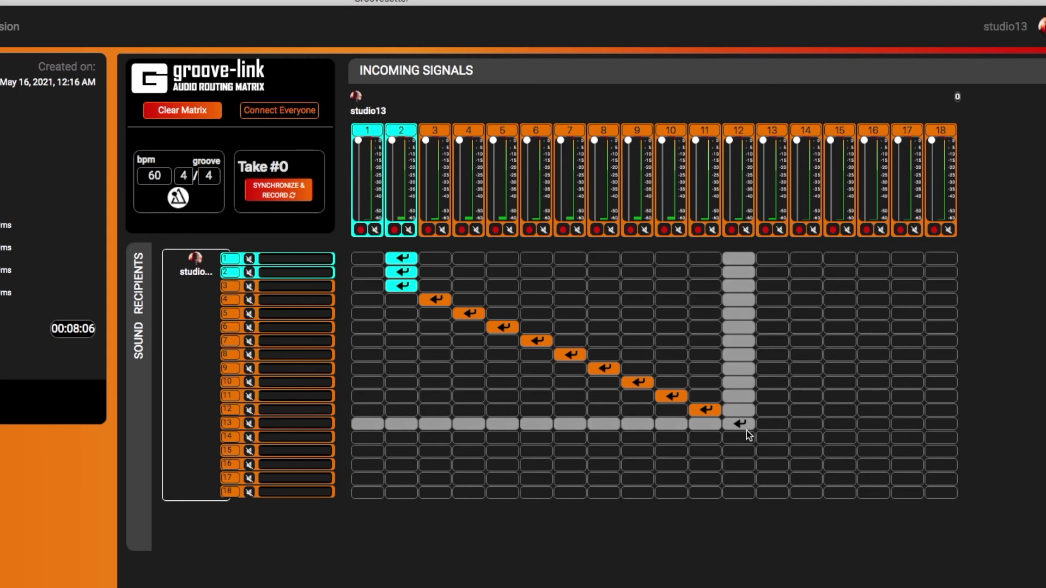
pyautogui.click(770, 438)
pyautogui.click(806, 452)
pyautogui.click(840, 464)
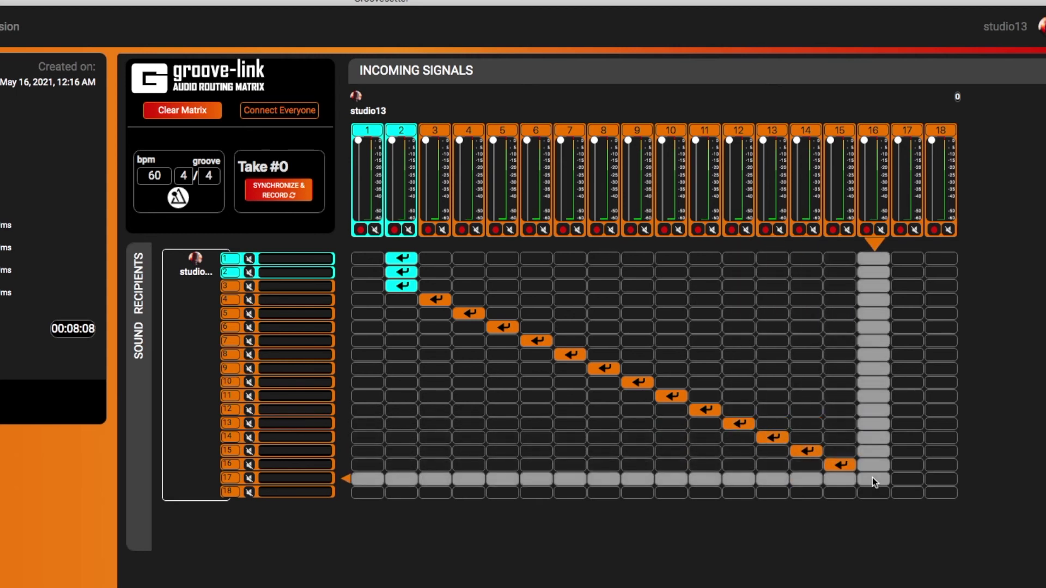
pyautogui.click(873, 479)
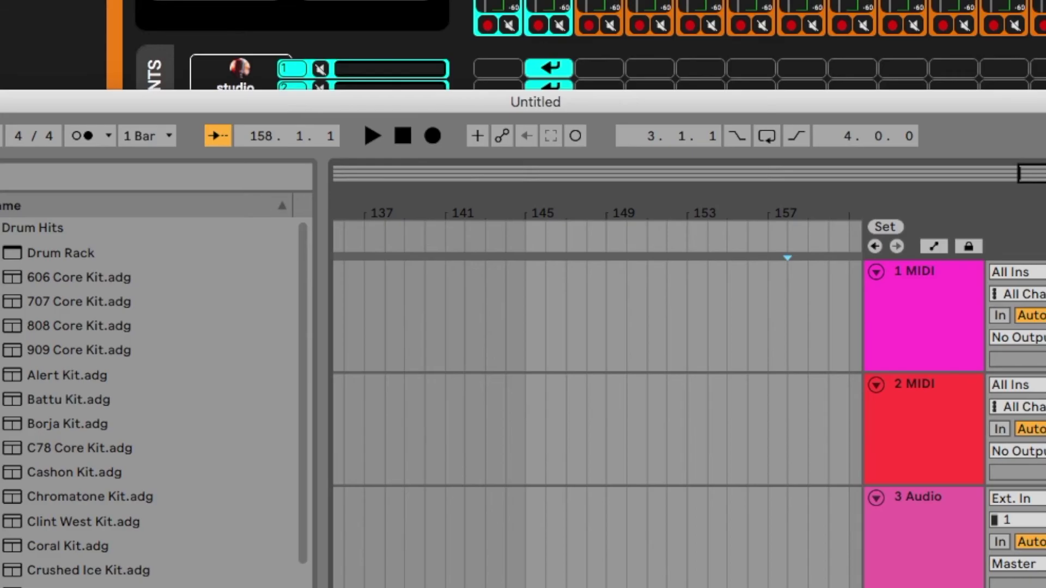
# - In Live's audio preferences, check that Groovesetter 18 is selected as input and output device, and close the preferences
pyautogui.press('super+comma')
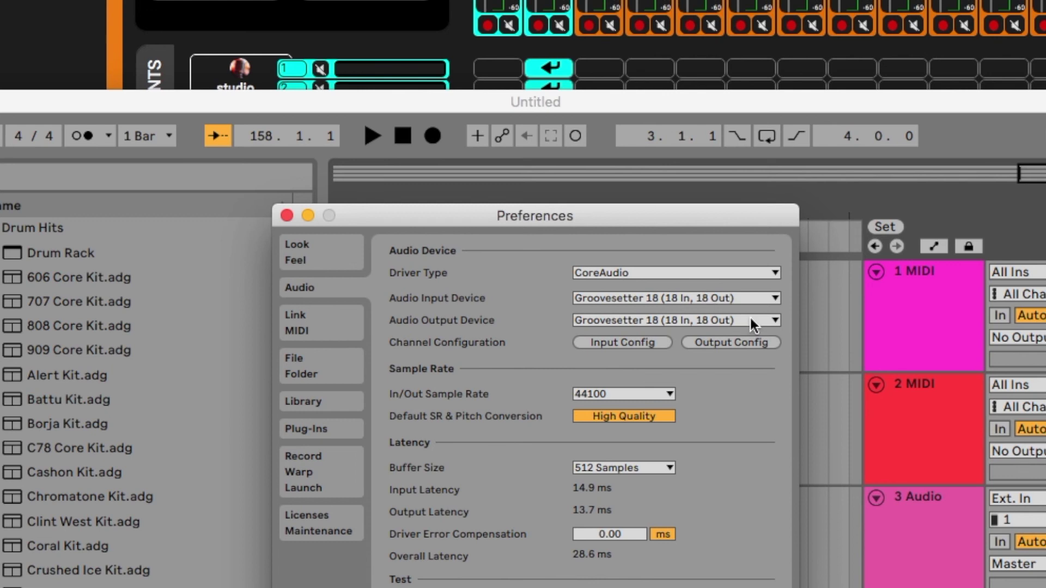
pyautogui.click(763, 294)
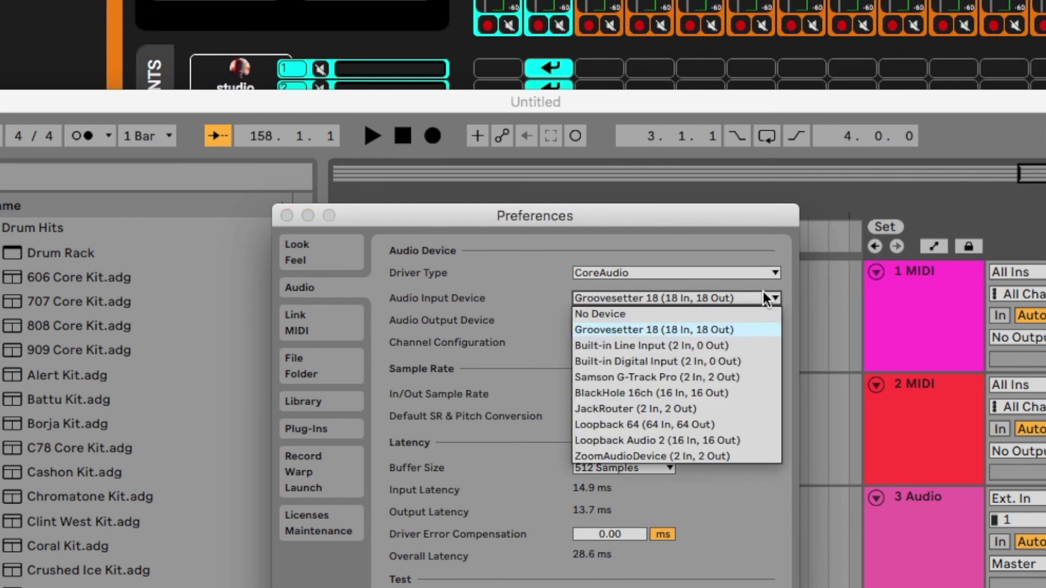
pyautogui.click(766, 298)
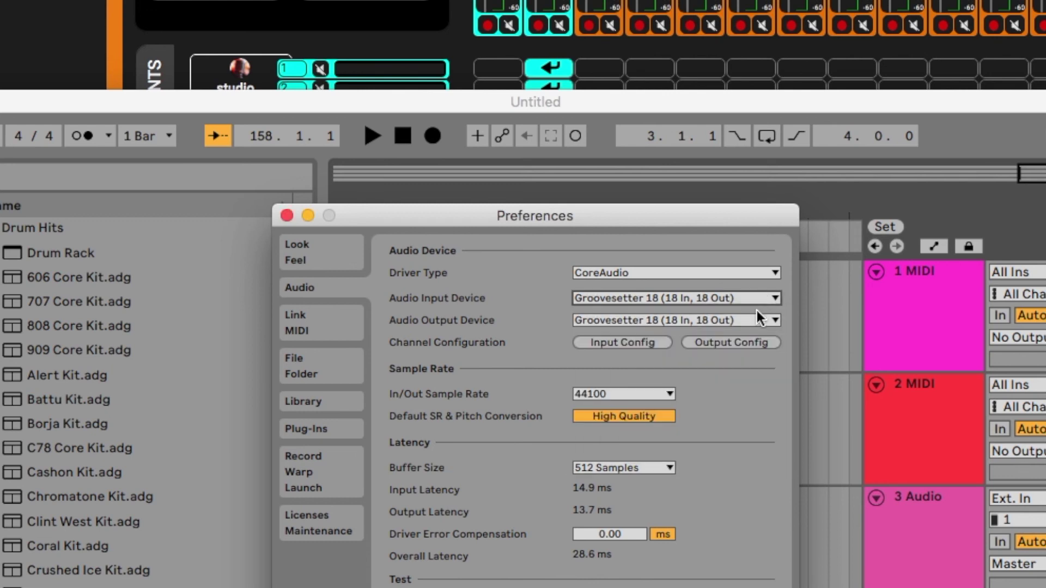
pyautogui.click(756, 322)
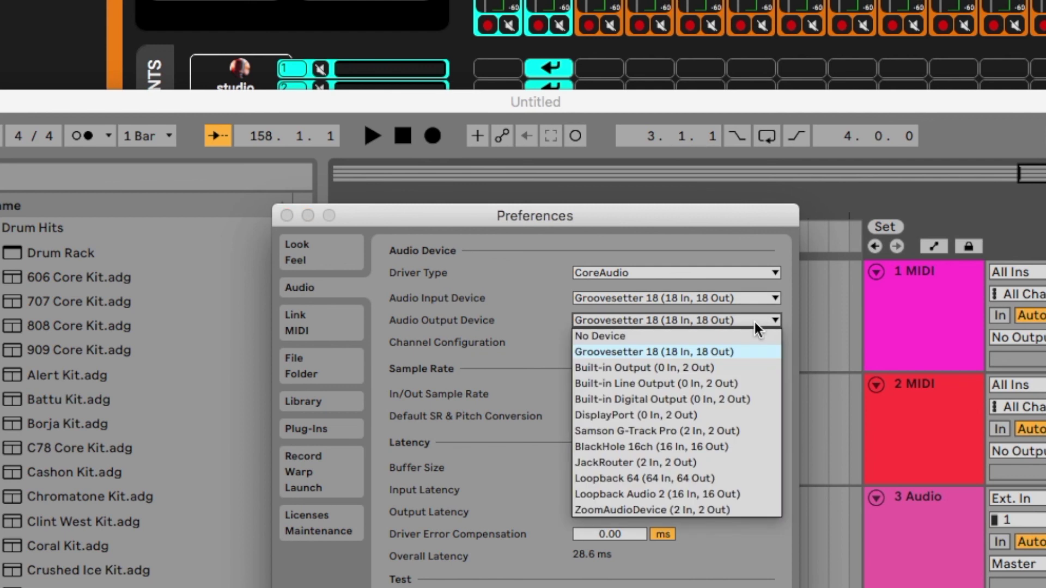
pyautogui.click(756, 324)
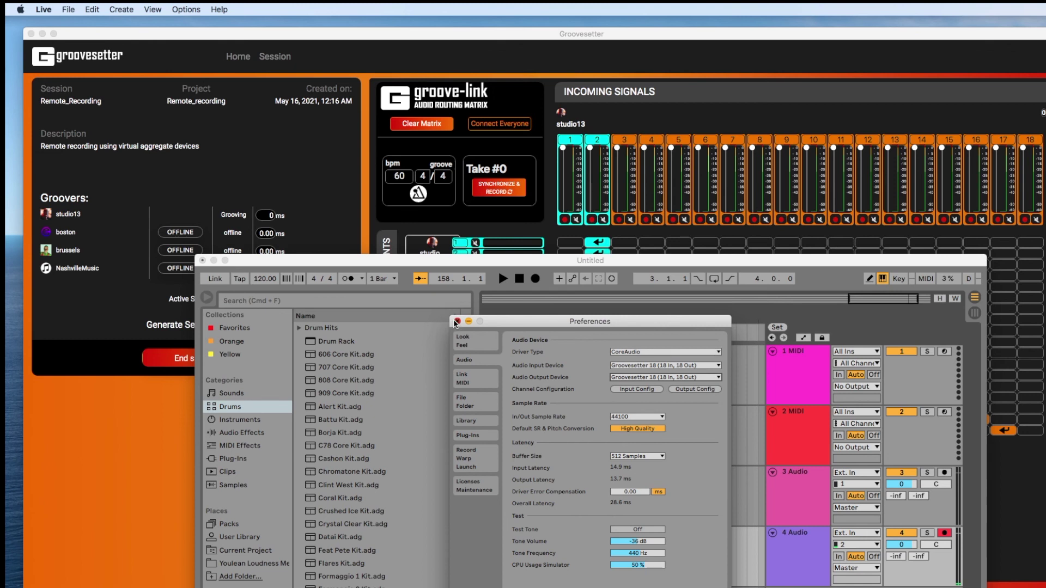
pyautogui.click(286, 216)
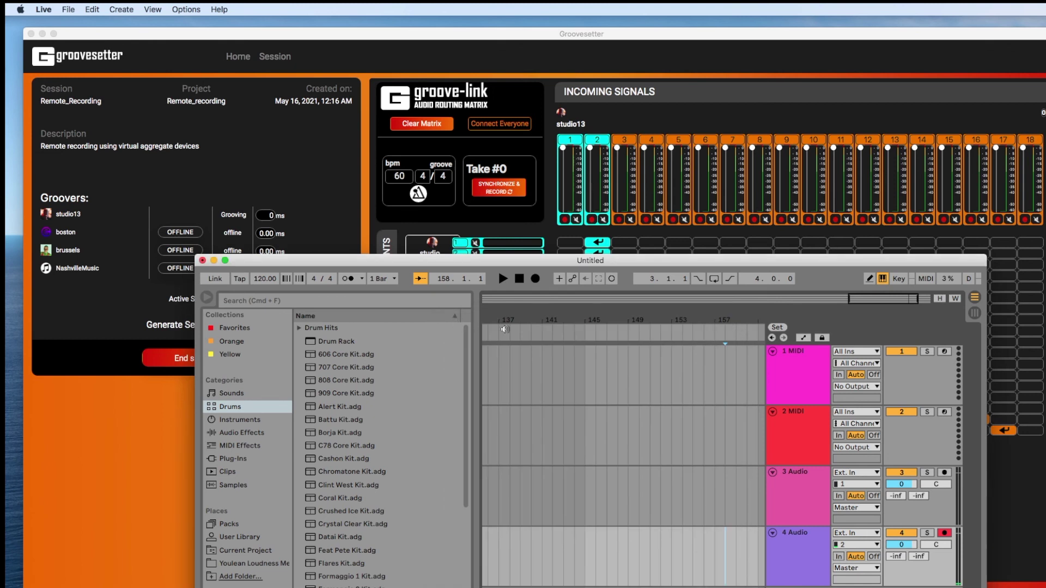
# - Open the input channel choices for the 4 Audio track
pyautogui.click(860, 545)
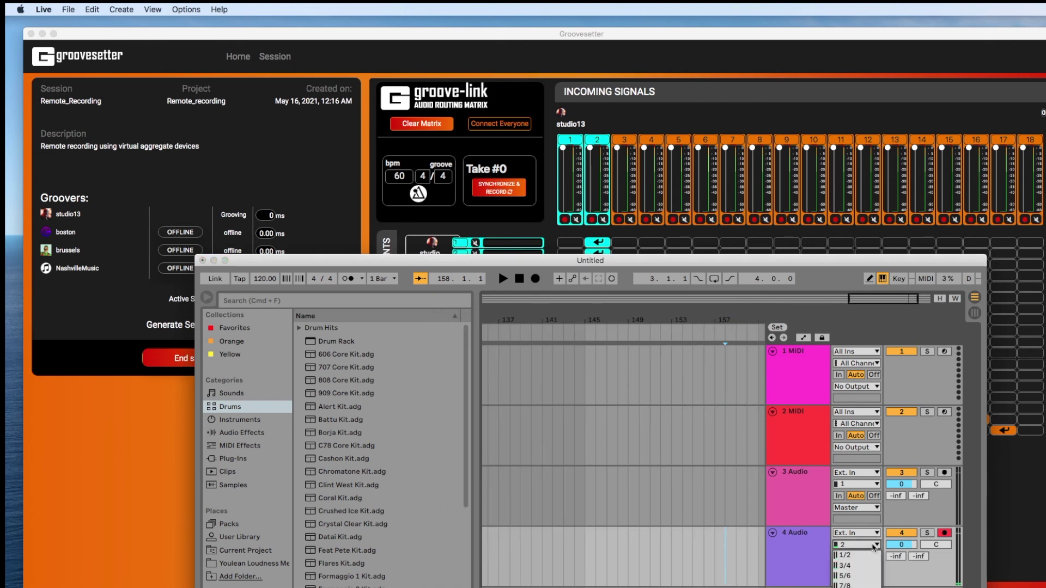
pyautogui.click(850, 583)
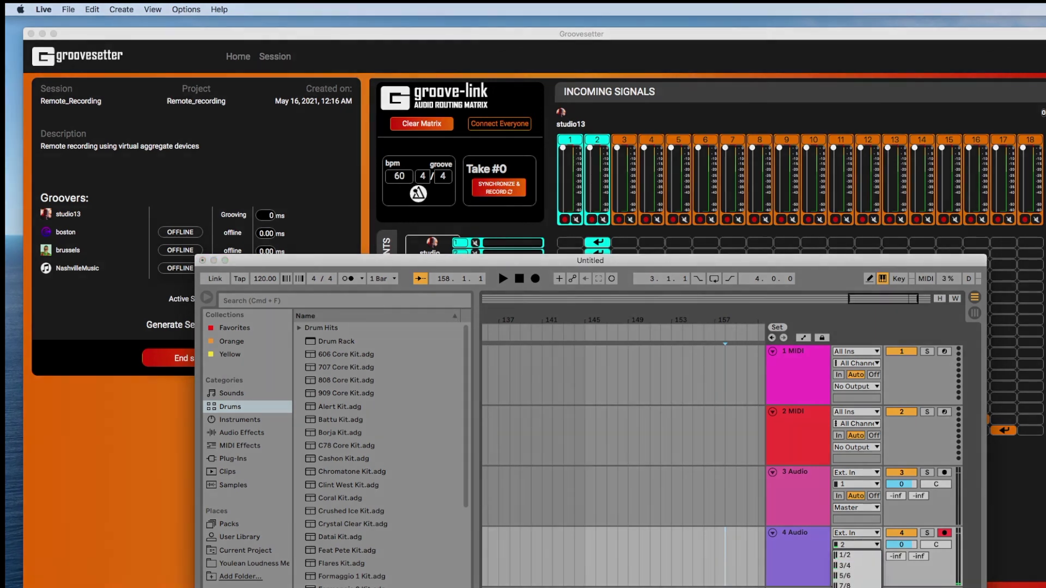